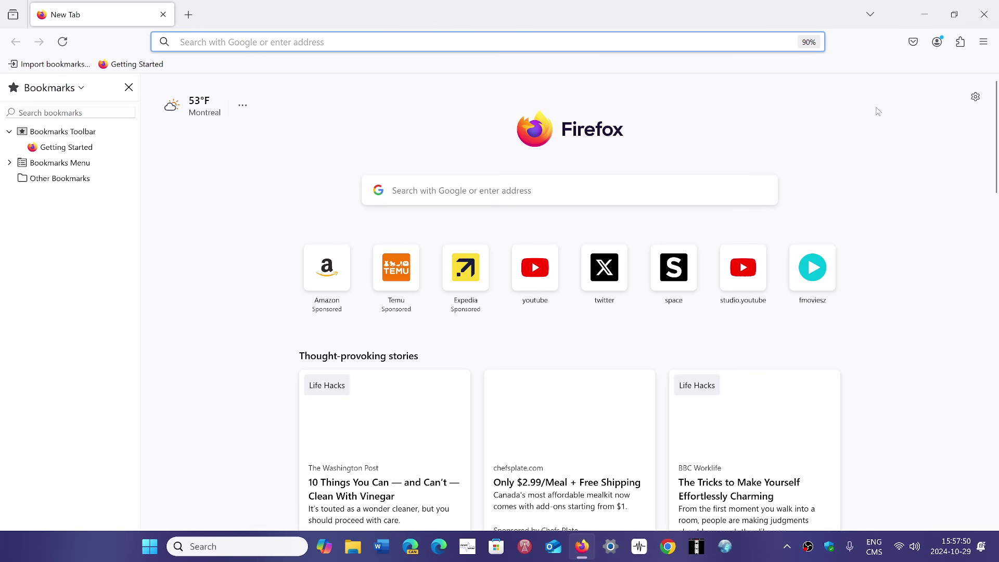
- Open About Firefox from the Help menu to confirm version 132.0 is up to date
left_click(983, 43)
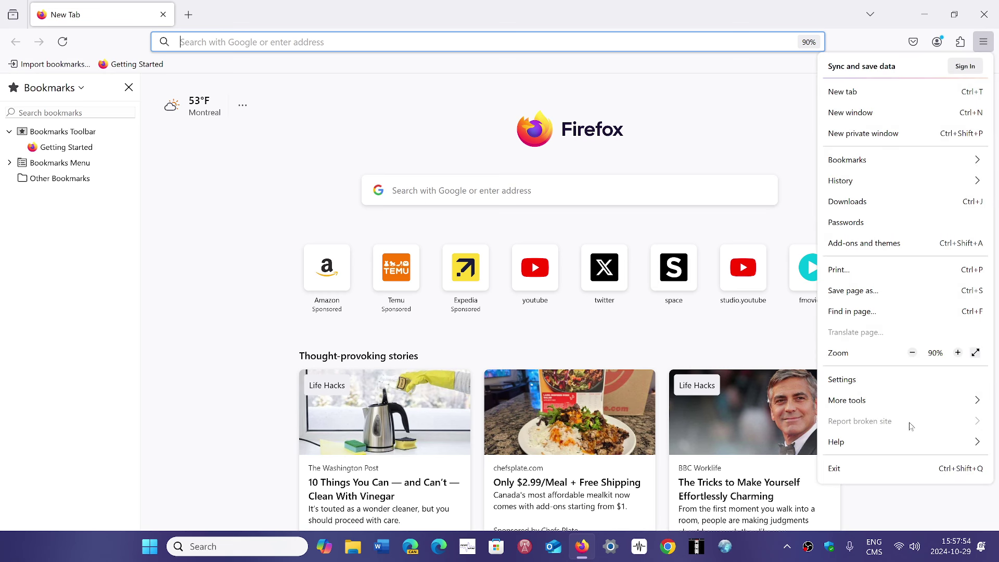
left_click(907, 441)
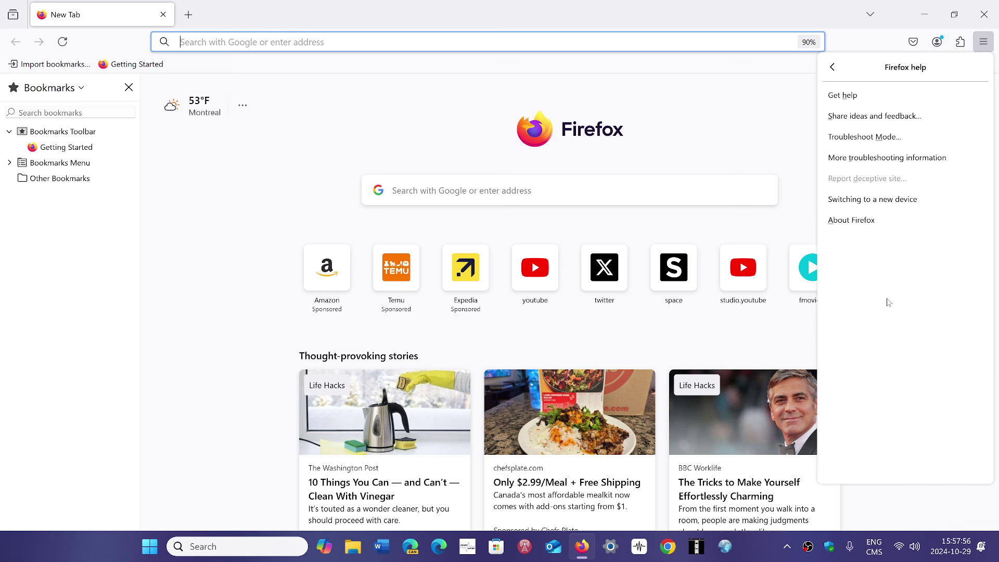
left_click(873, 221)
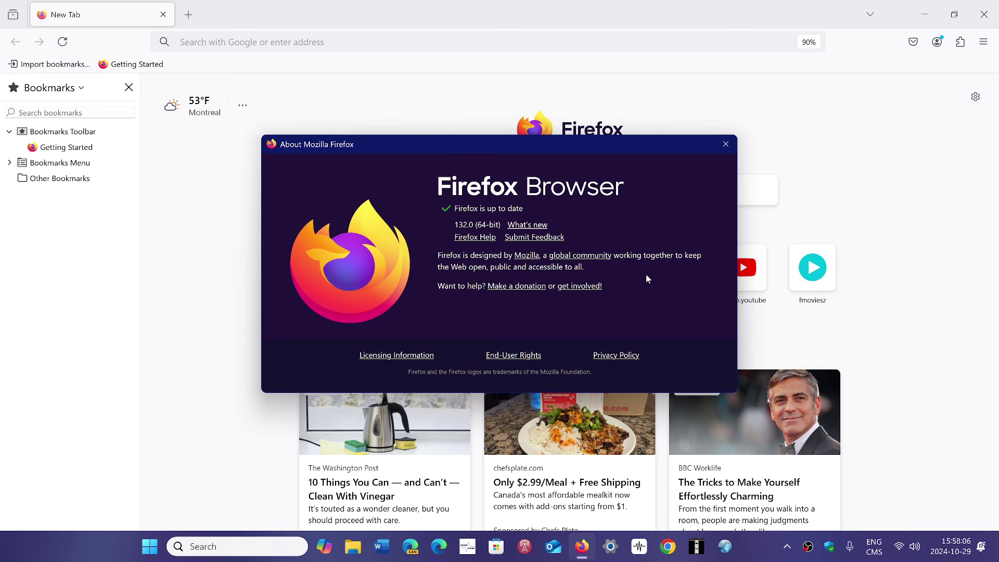
- Close the About Mozilla Firefox window and go to Settings from the main menu
left_click(725, 146)
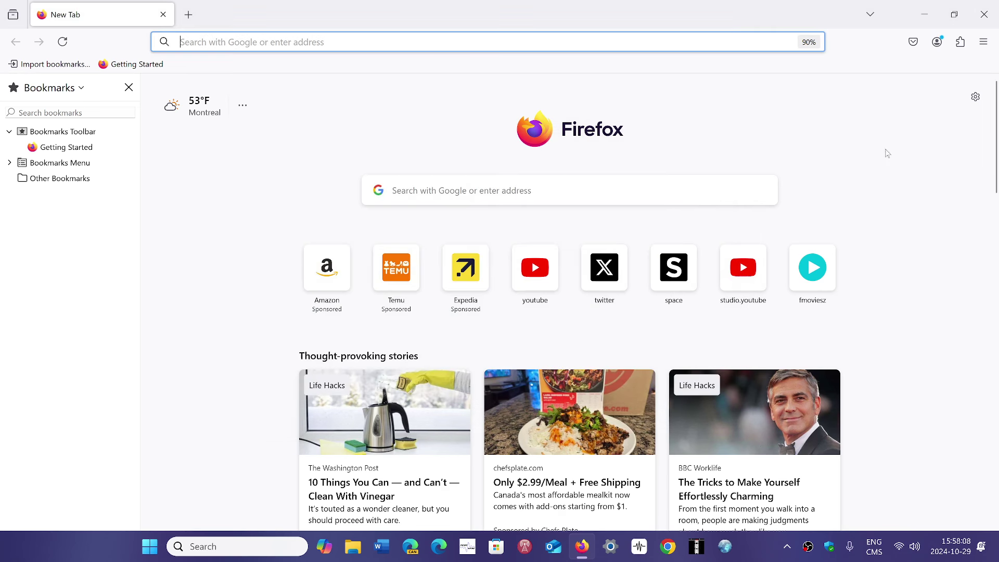
left_click(985, 43)
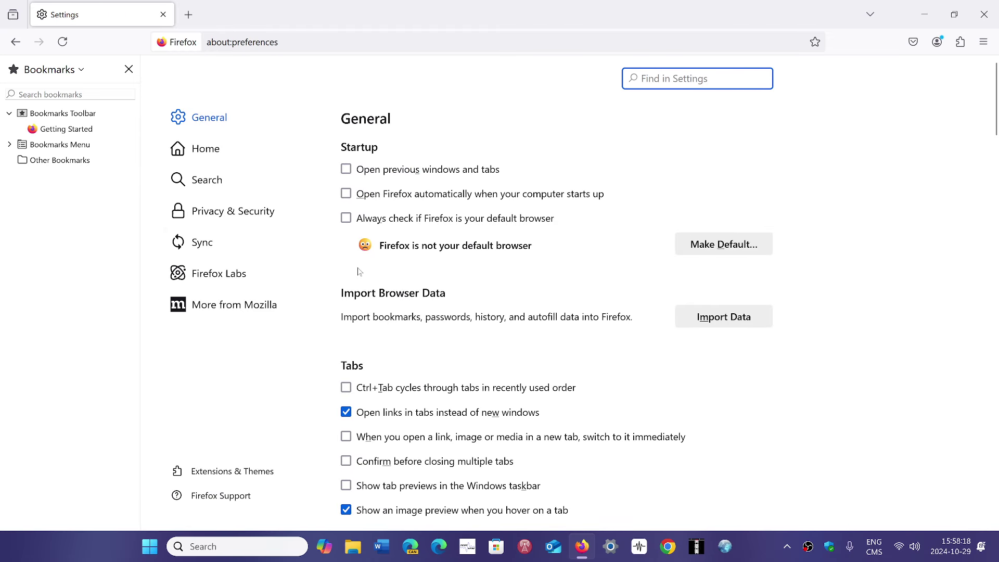
- Switch Settings to the Privacy & Security page to review Standard tracking protection
left_click(262, 212)
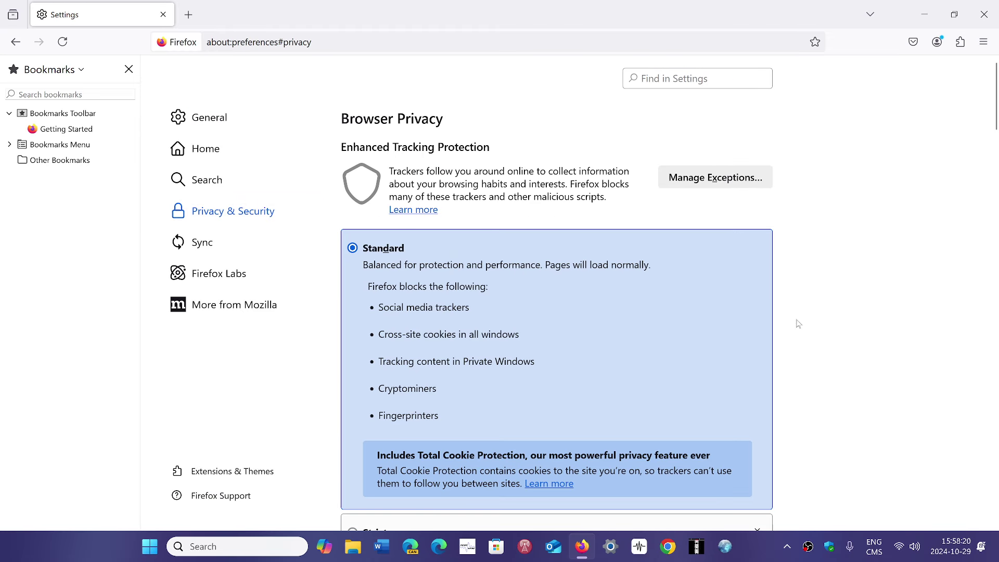
scroll(797, 324, "down", 3)
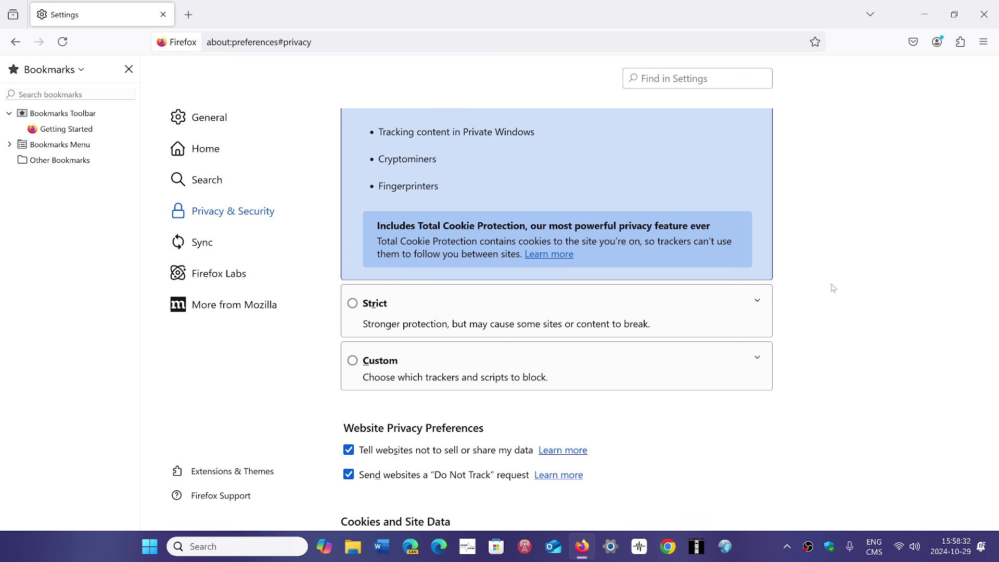
scroll(832, 288, "up", 5)
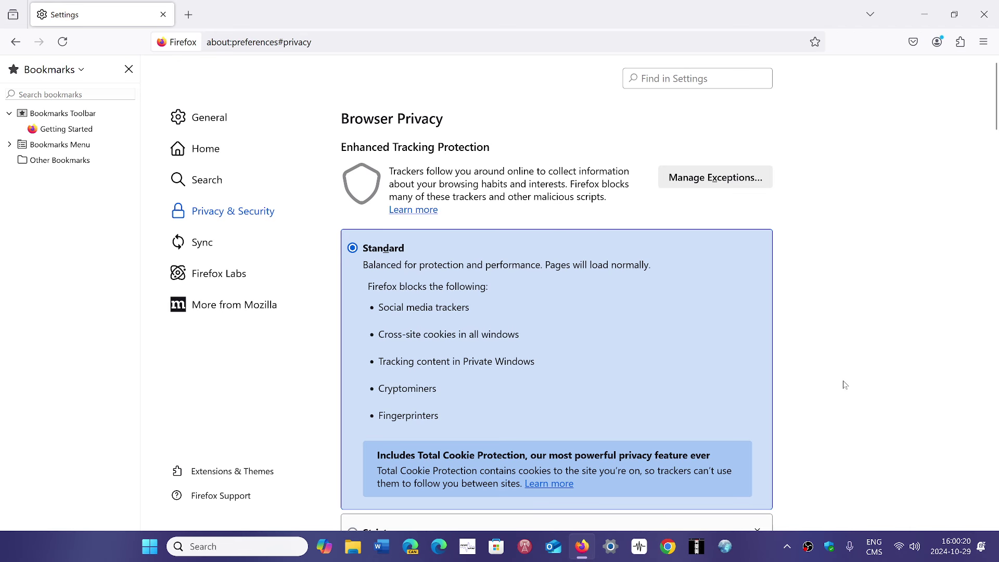
scroll(843, 385, "down", 20)
scroll(843, 245, "down", 7)
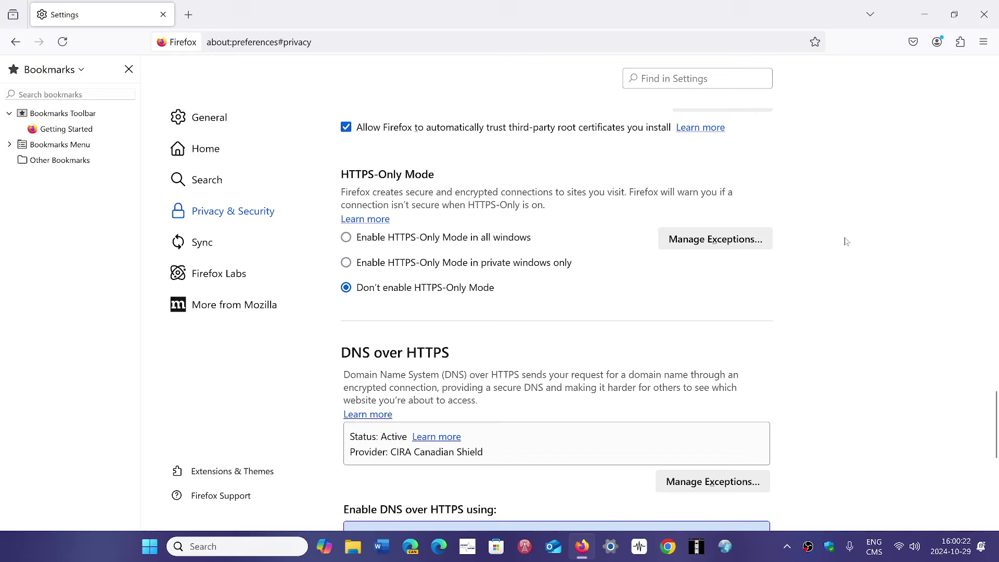
scroll(846, 242, "up", 20)
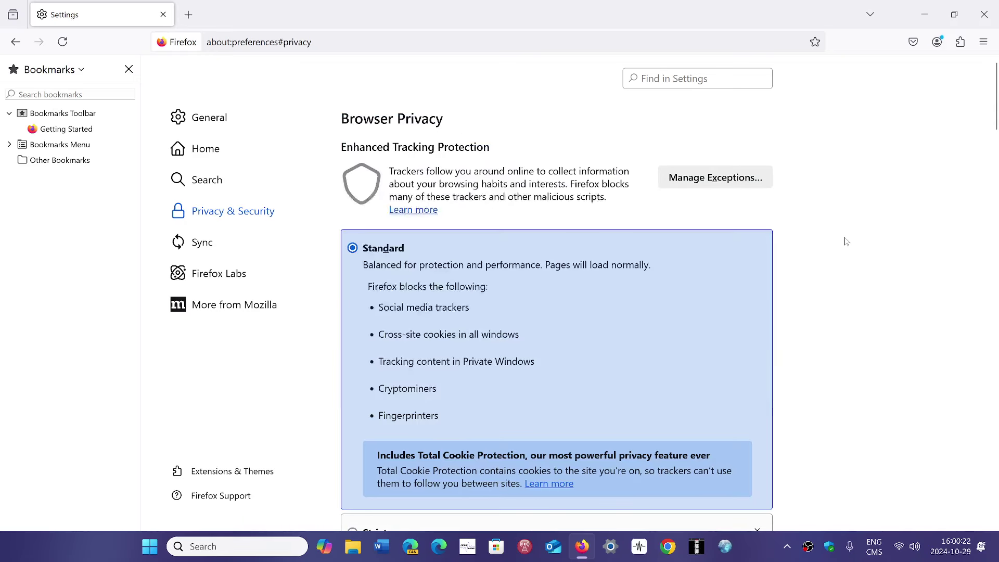
- Close the Firefox window to return to the Windows desktop
left_click(985, 15)
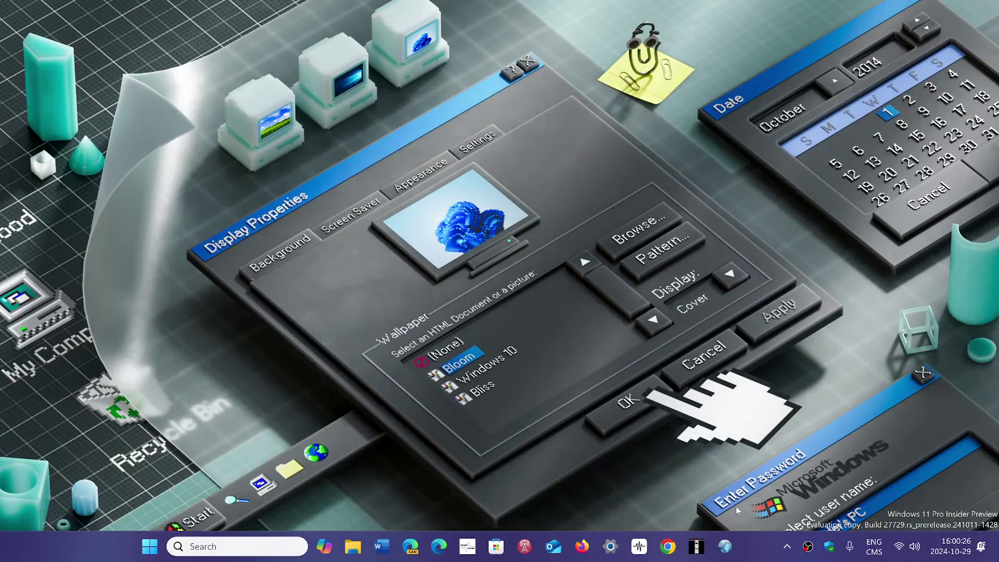